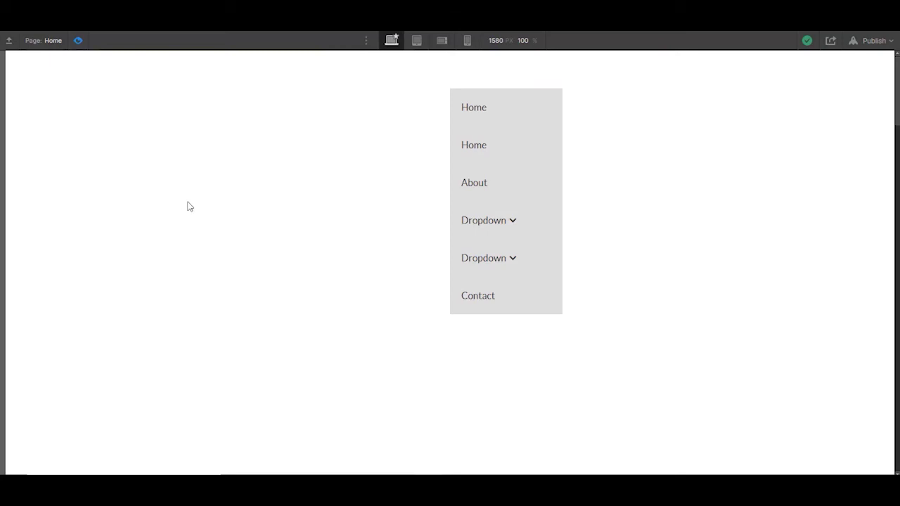
In preview, repeatedly open and close the first and second dropdowns to check their links
left_click(511, 222)
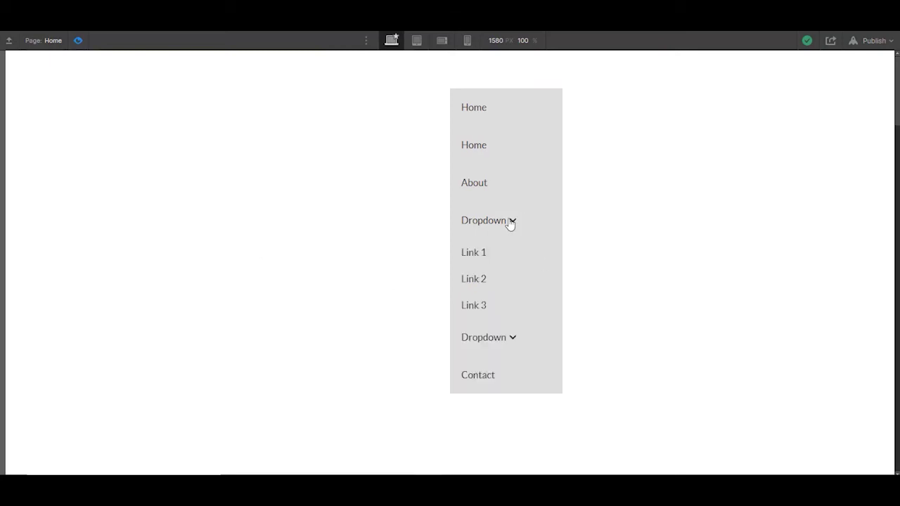
left_click(510, 222)
left_click(500, 261)
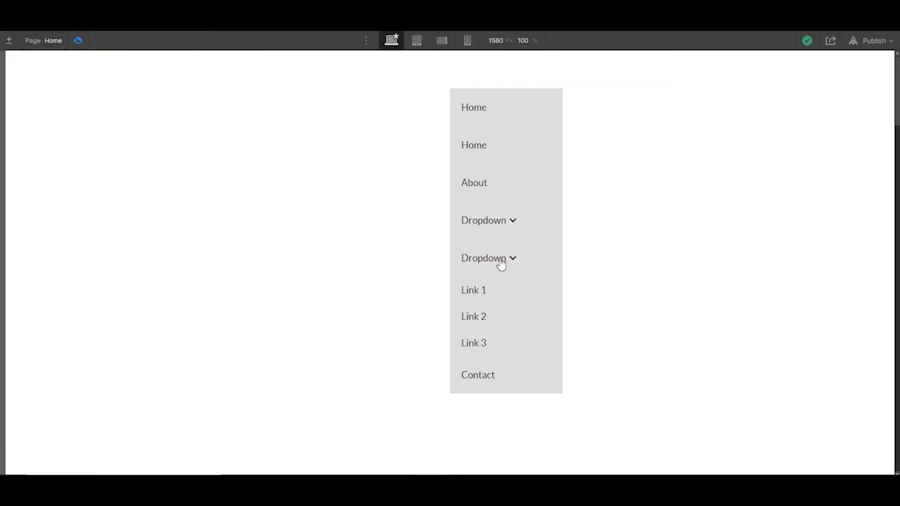
left_click(500, 261)
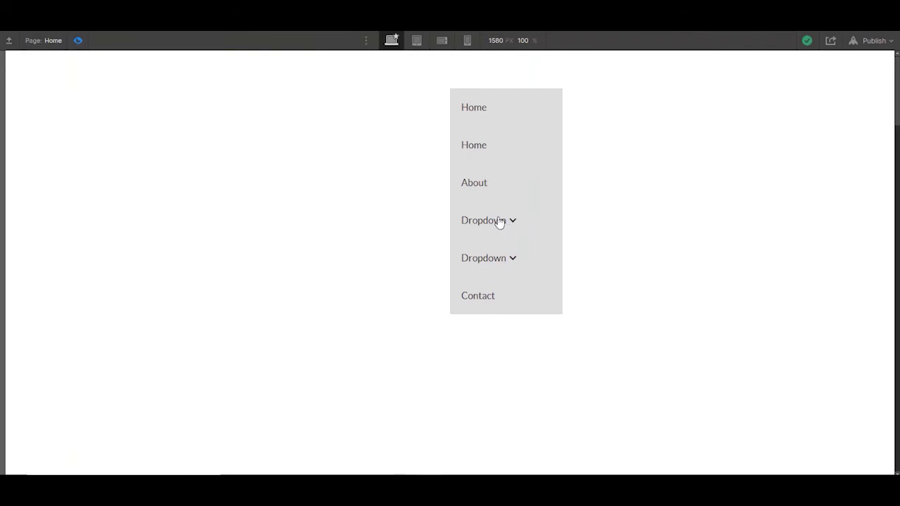
left_click(499, 222)
left_click(492, 259)
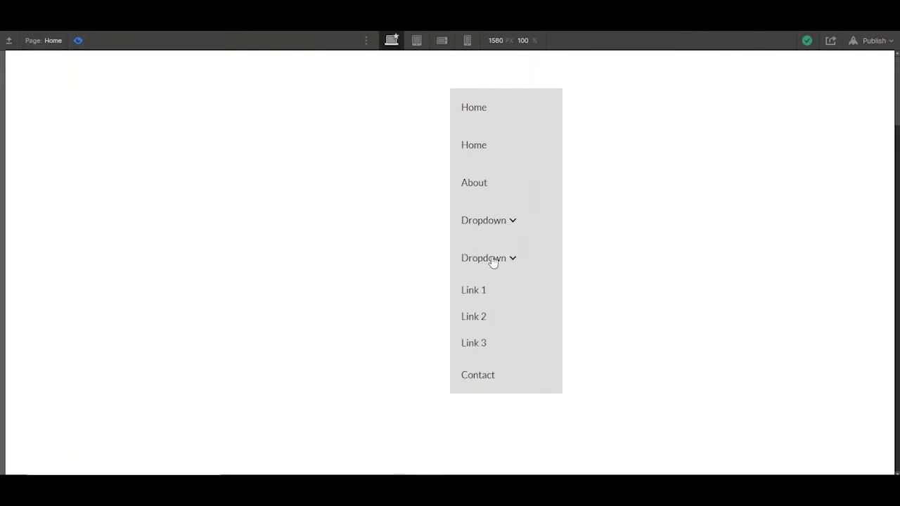
left_click(492, 258)
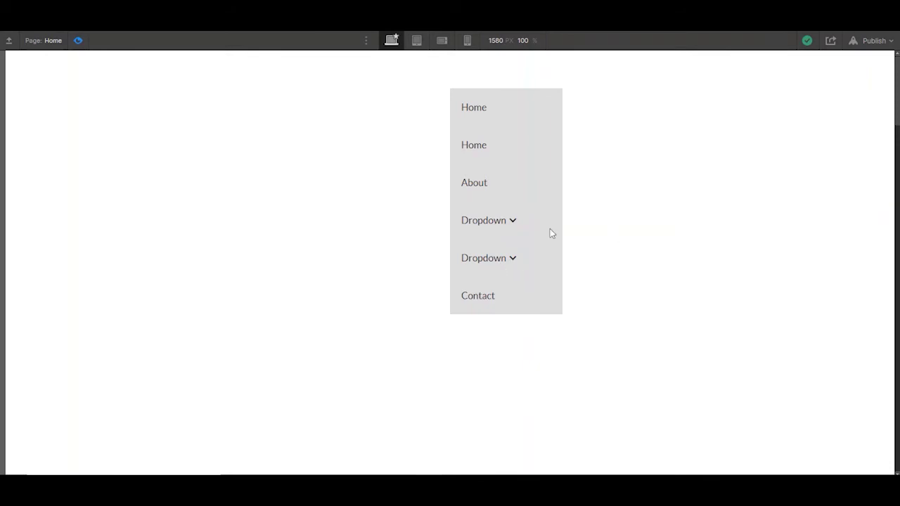
left_click(513, 222)
left_click(514, 222)
left_click(506, 258)
left_click(504, 263)
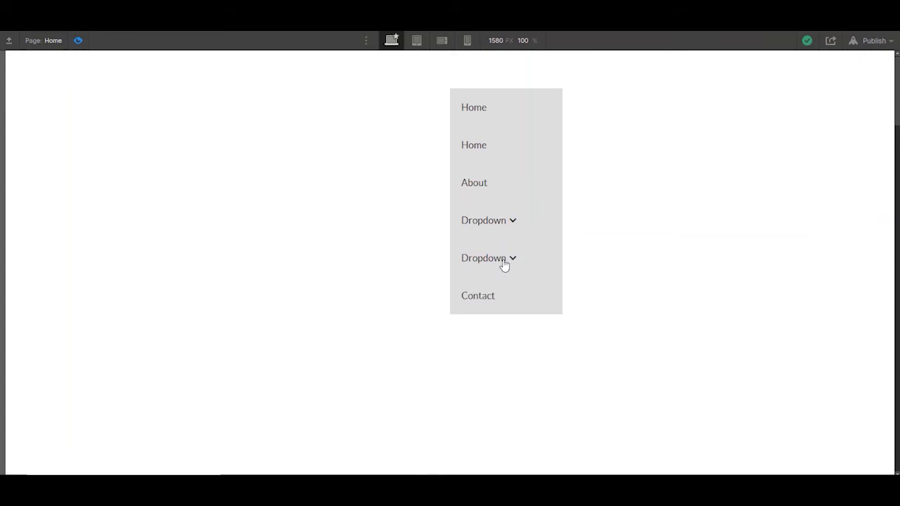
left_click(494, 221)
left_click(495, 339)
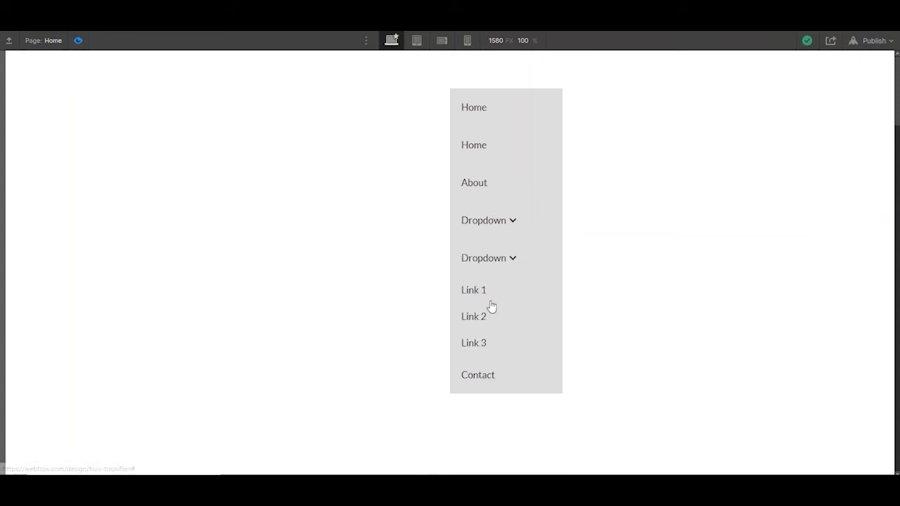
left_click(491, 266)
left_click(484, 229)
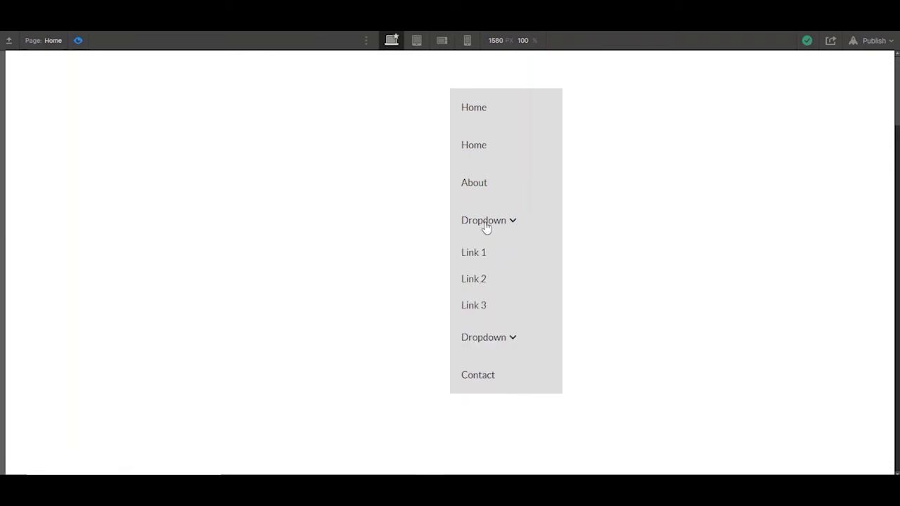
left_click(485, 231)
left_click(484, 262)
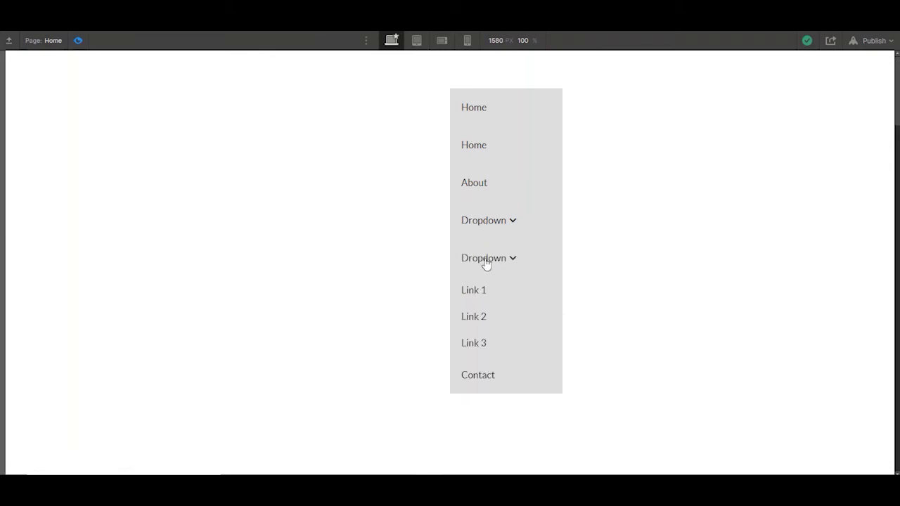
left_click(485, 263)
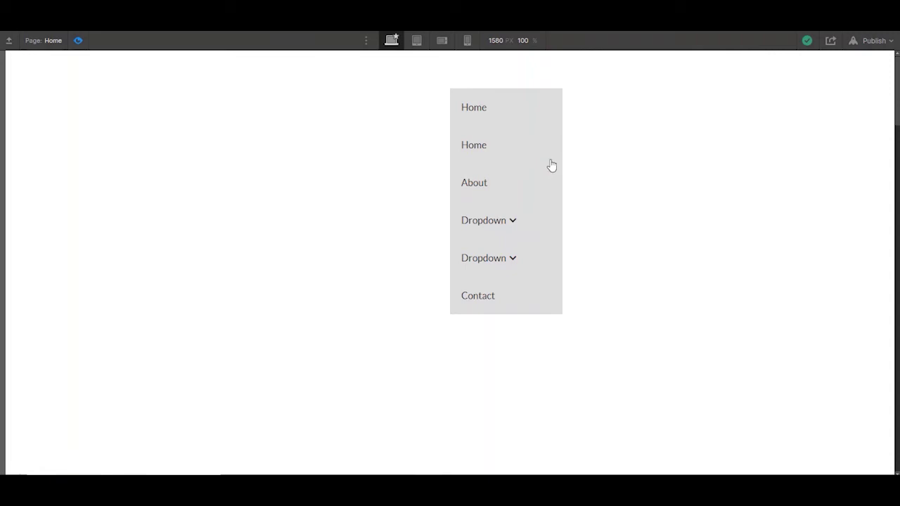
Exit preview and open the Navigator, collapsing and re-expanding the Navbar branch
left_click(78, 40)
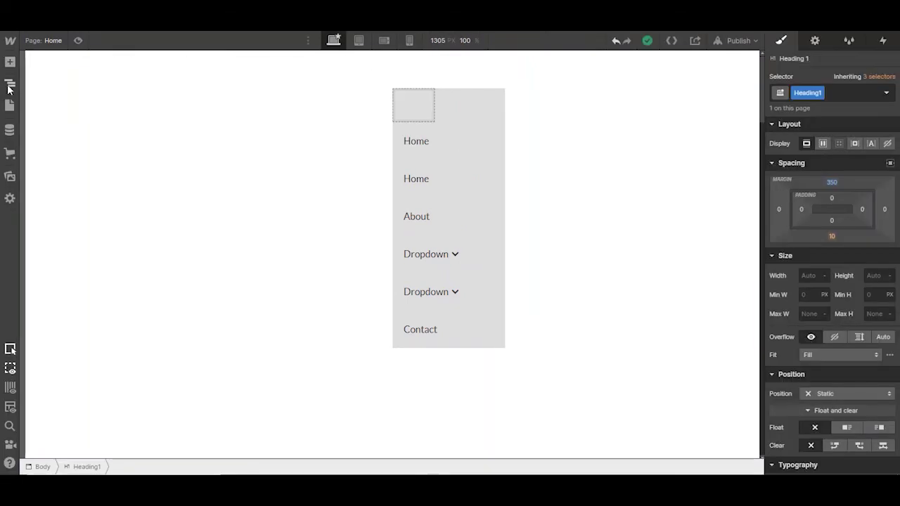
left_click(10, 85)
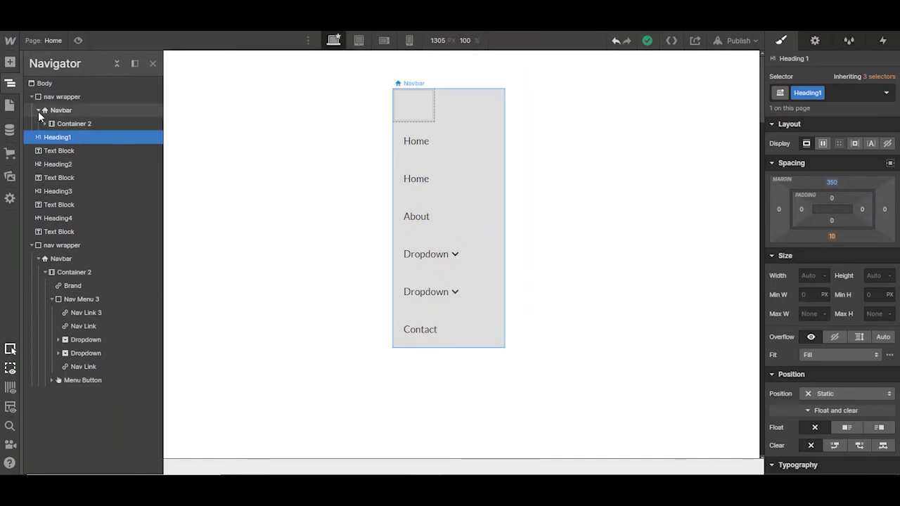
left_click(37, 110)
left_click(37, 109)
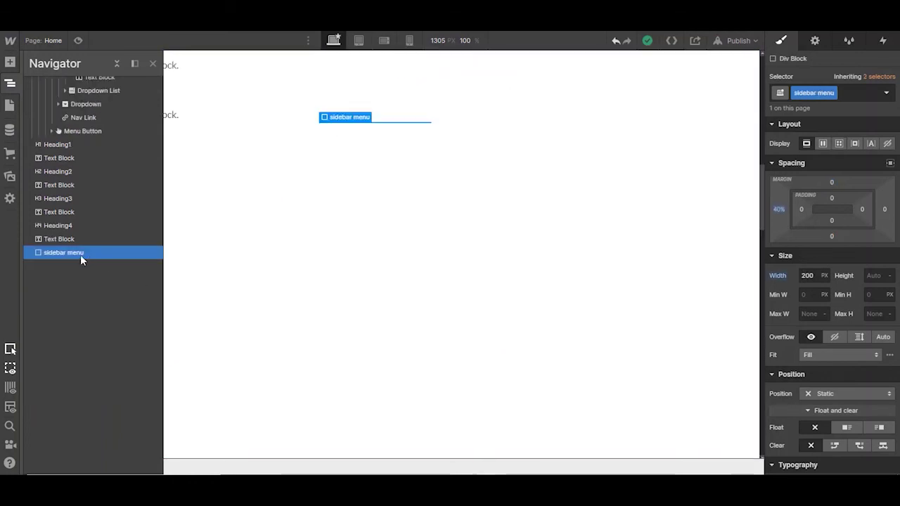
Drag a Navbar from the Add panel into the sidebar menu and select its Home link
left_click(9, 62)
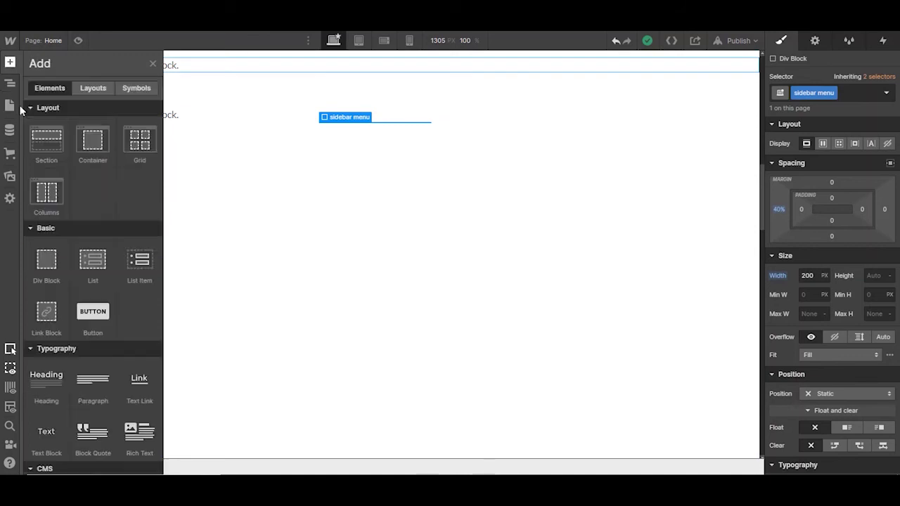
scroll(89, 344, "down", 10)
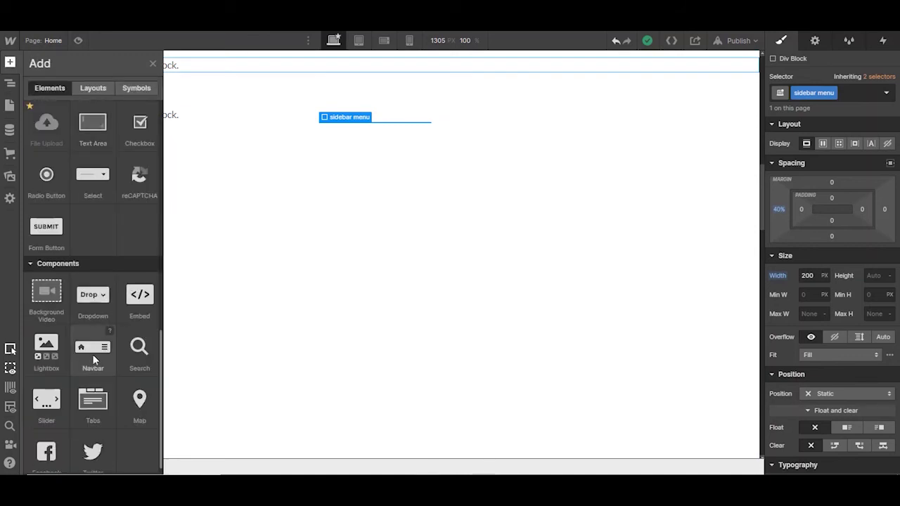
left_click(94, 362)
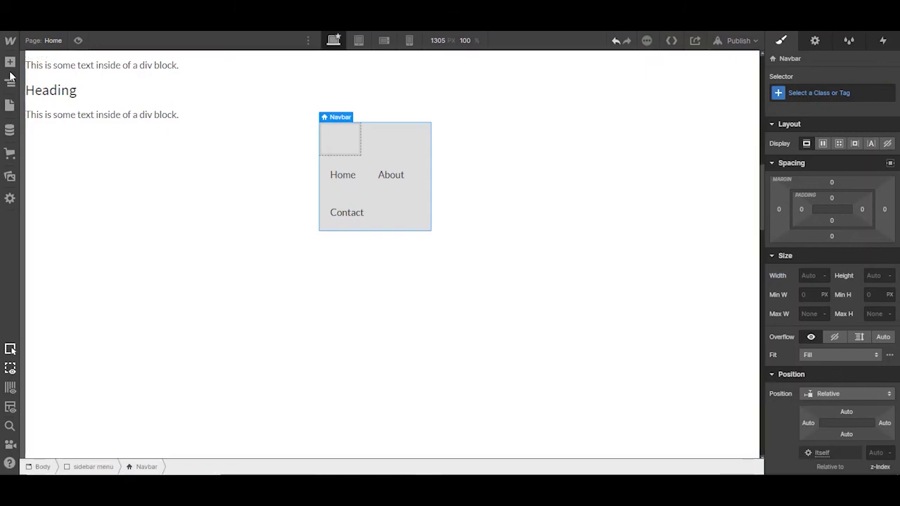
left_click(333, 187)
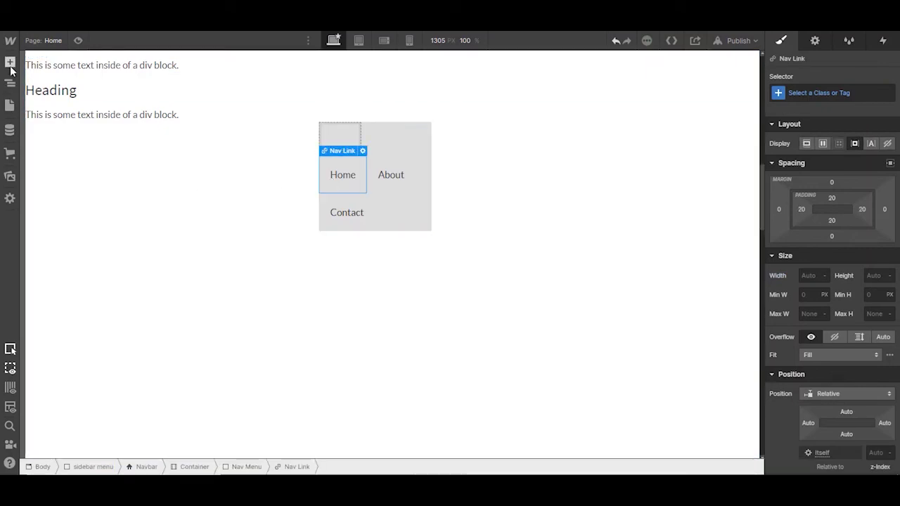
Add two Dropdown components to the nav menu right after the Home link
left_click(10, 63)
scroll(92, 295, "down", 10)
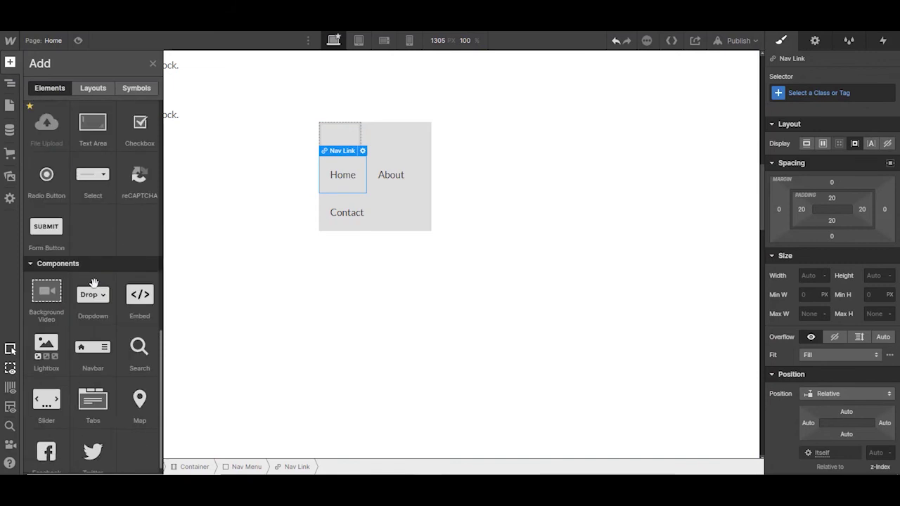
left_click(92, 306)
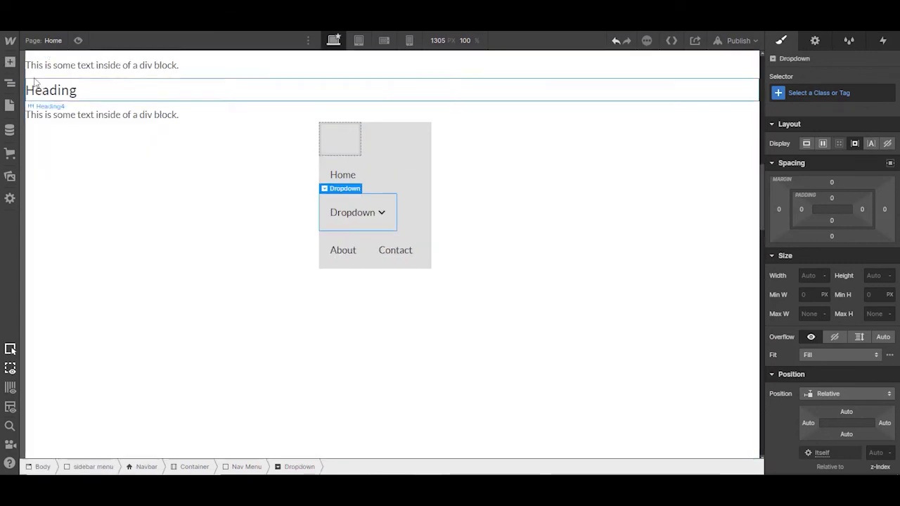
left_click(10, 62)
scroll(82, 241, "down", 10)
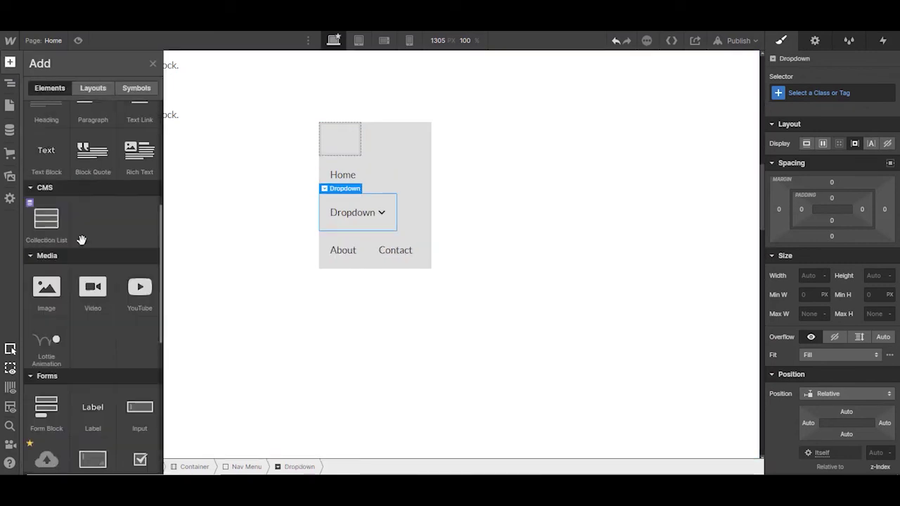
left_click(92, 307)
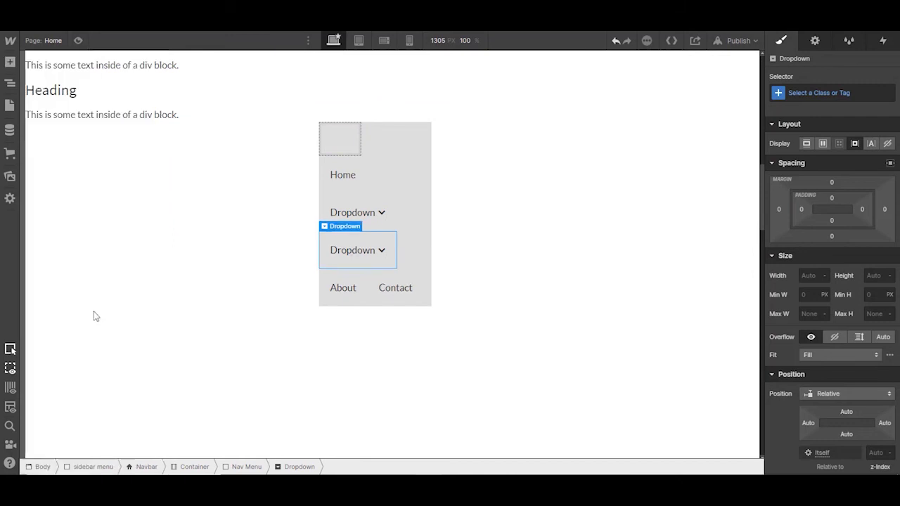
left_click(10, 83)
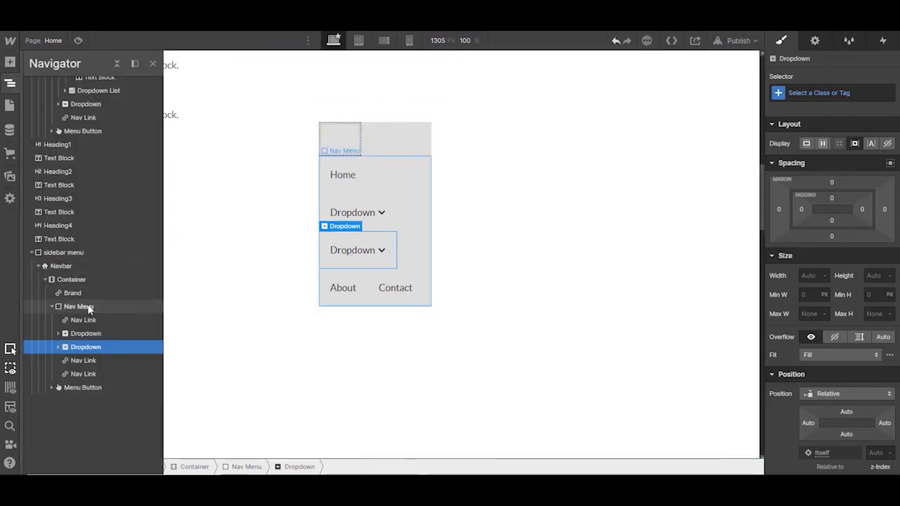
Set the navbar's Container to Display Flex, Direction Vertical, Align Start
left_click(86, 279)
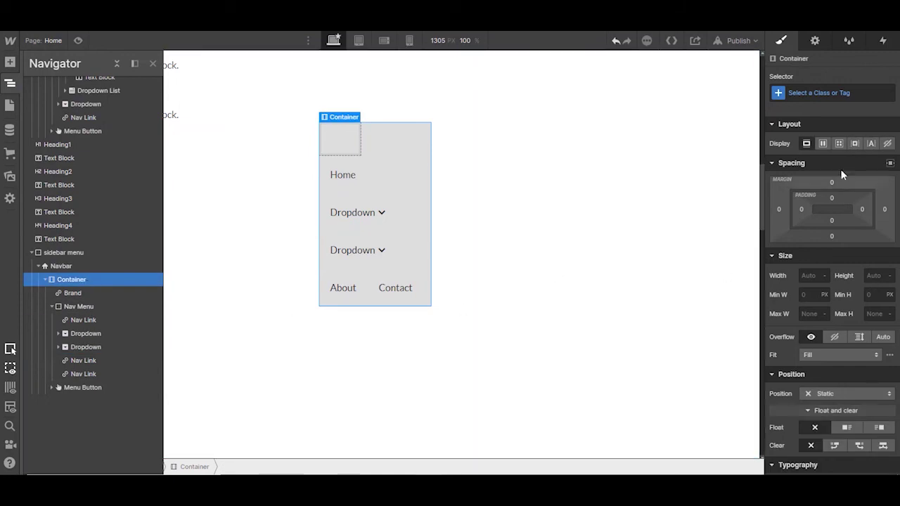
left_click(823, 144)
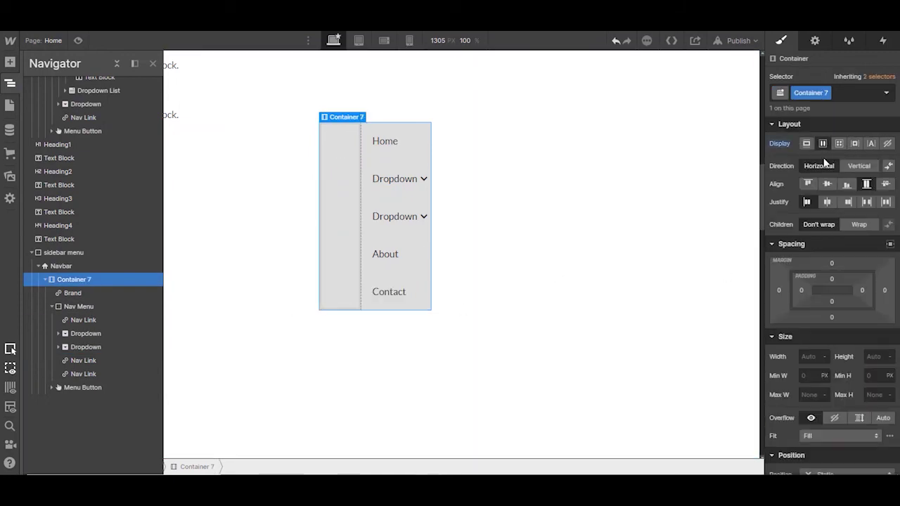
left_click(868, 170)
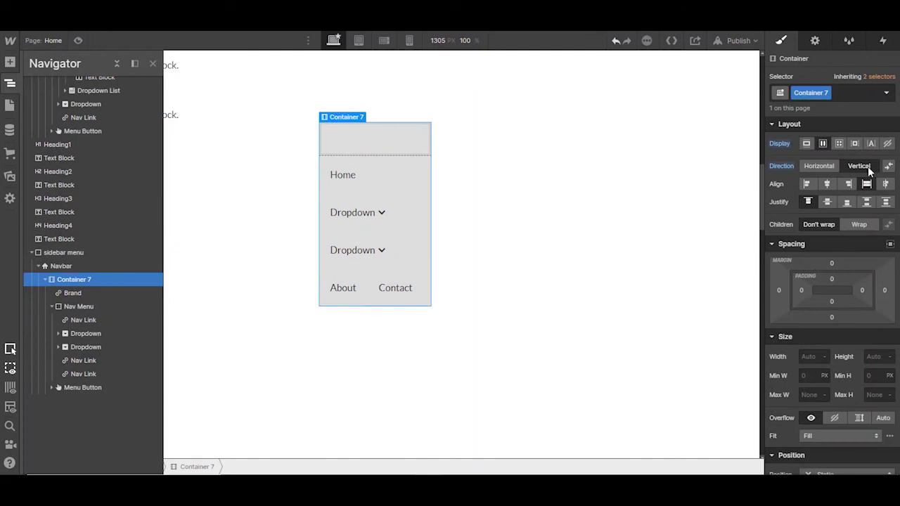
left_click(807, 184)
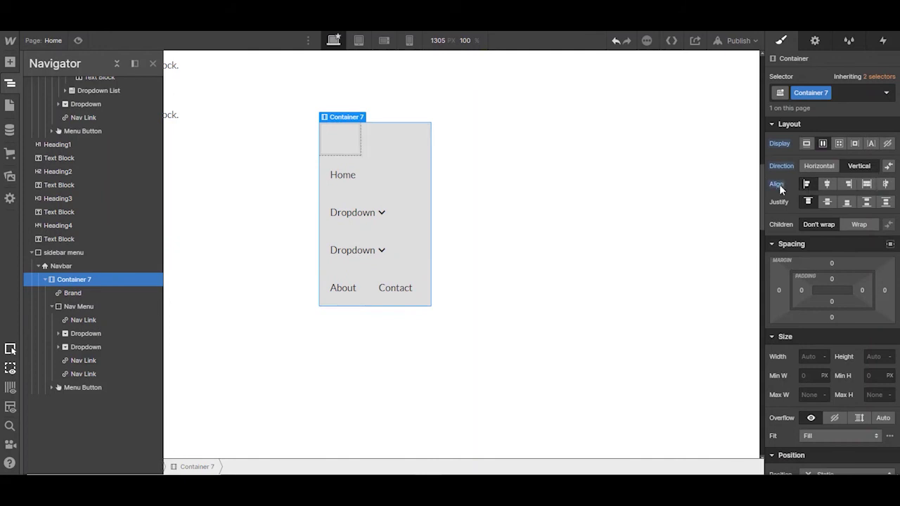
Make the Nav Menu a vertical flex column, then hide the Navigator and select Home
left_click(89, 308)
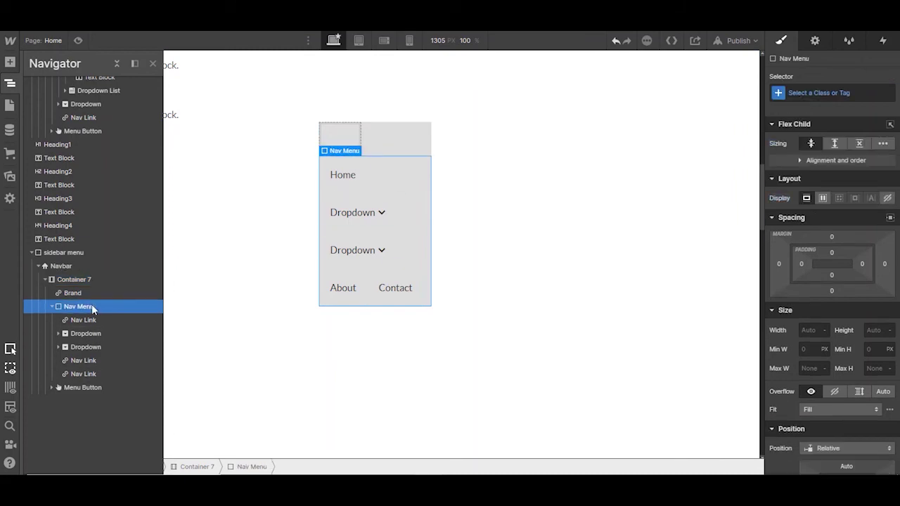
left_click(823, 199)
left_click(871, 220)
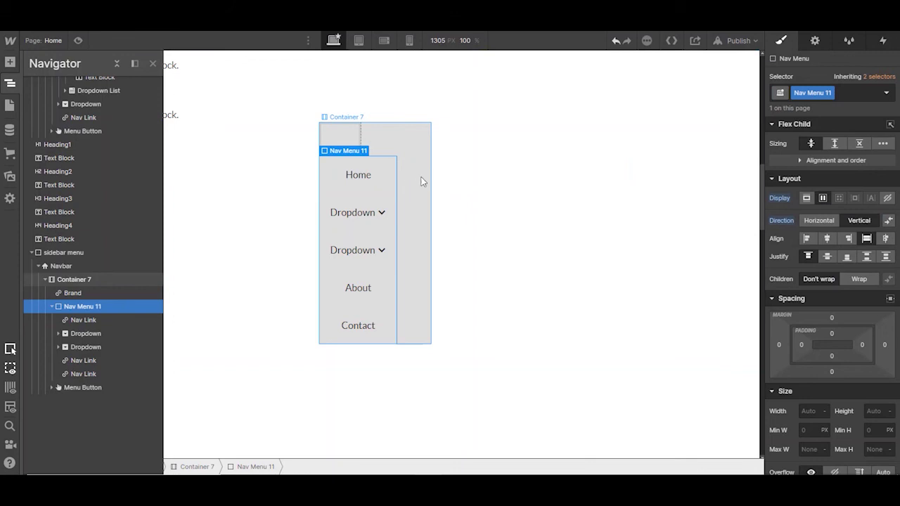
key("z")
left_click(378, 184)
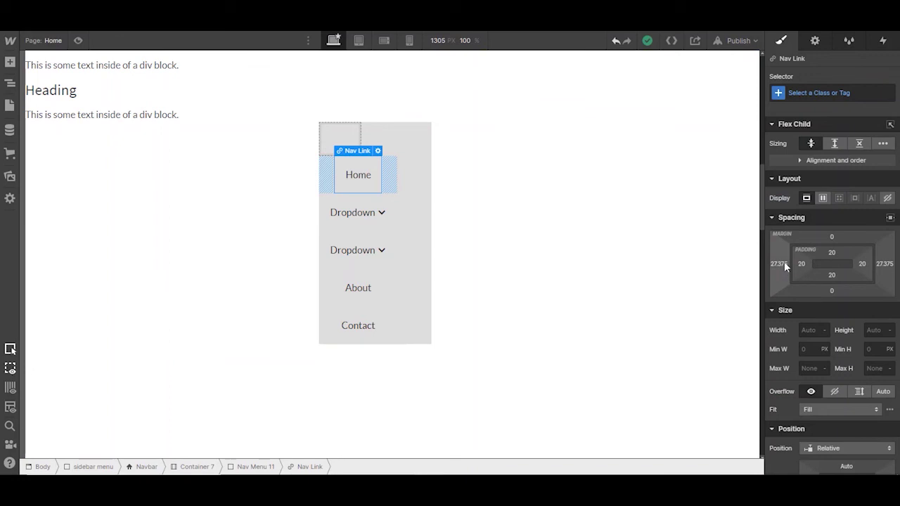
Give the Home, About and Contact nav links a left margin of 0
left_click(778, 267)
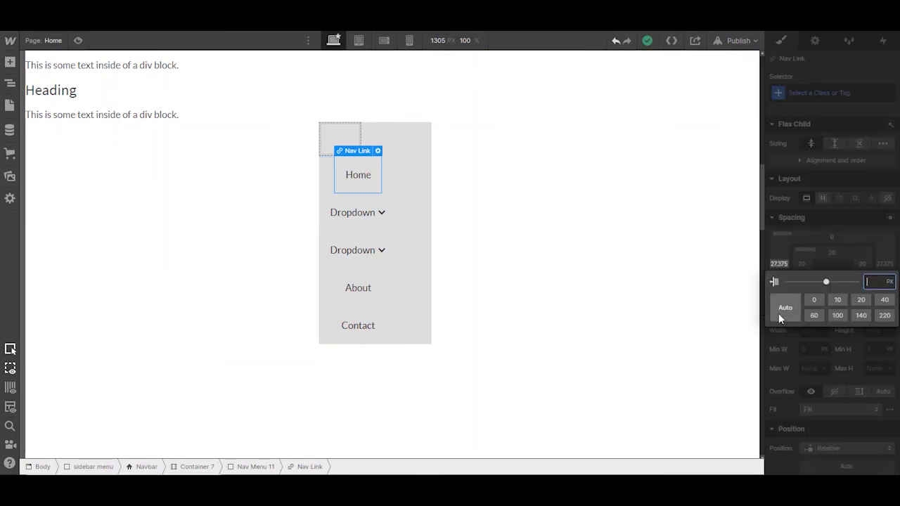
left_click(813, 300)
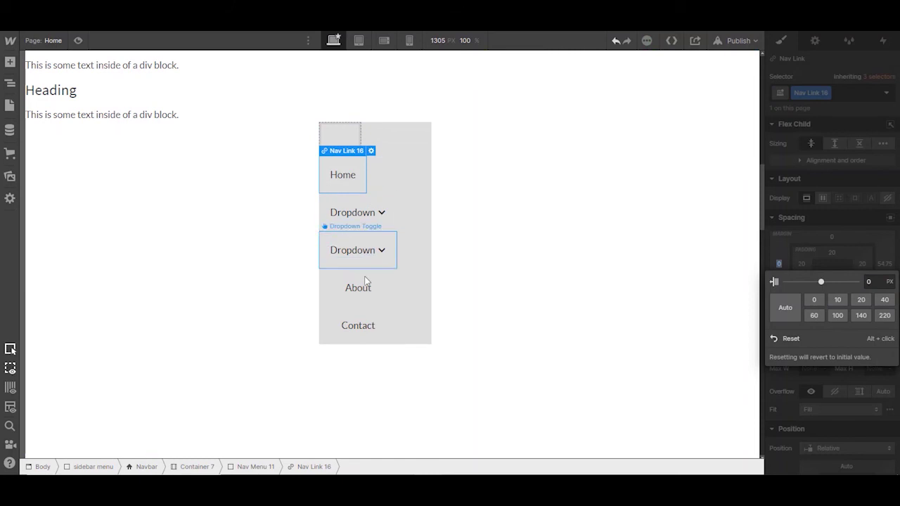
left_click(382, 290)
left_click(374, 287)
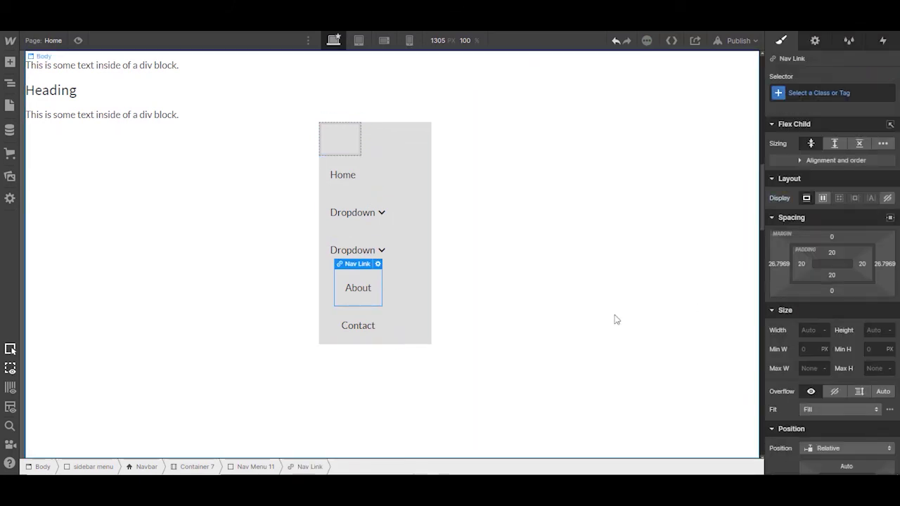
left_click(782, 266)
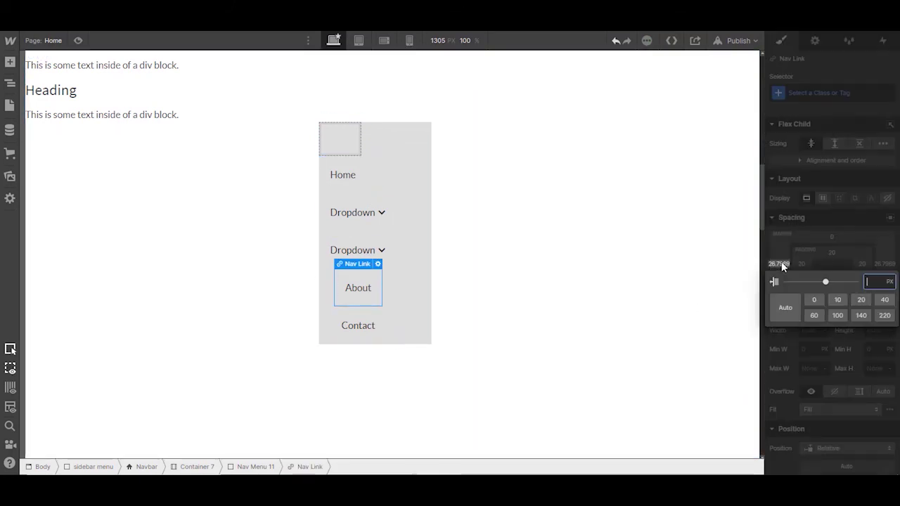
left_click(358, 326)
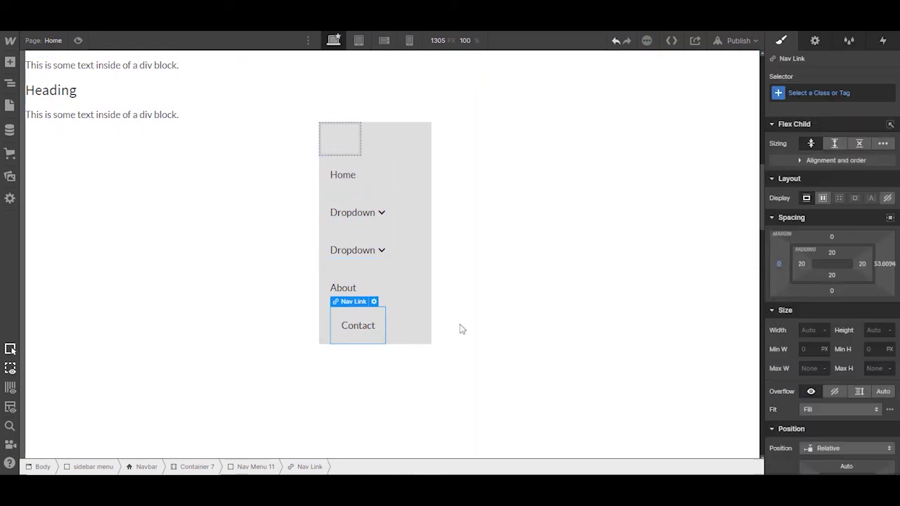
left_click(778, 263)
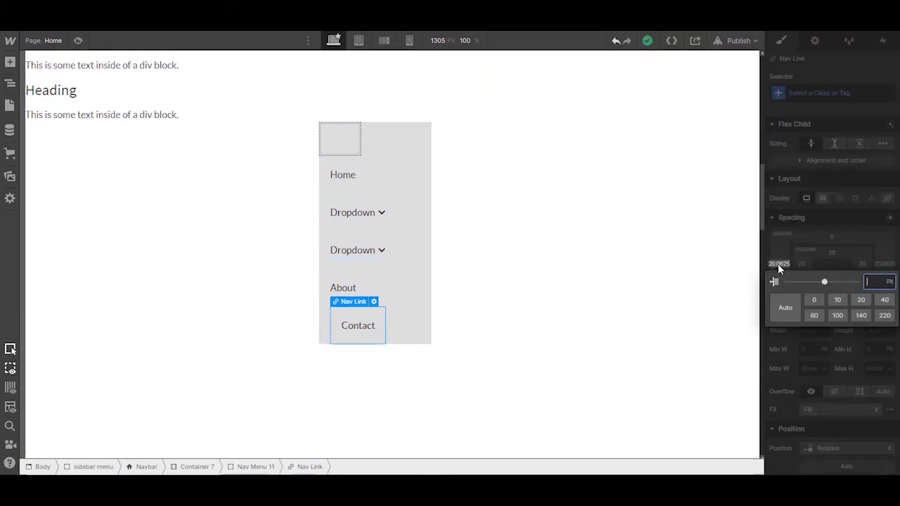
left_click(816, 298)
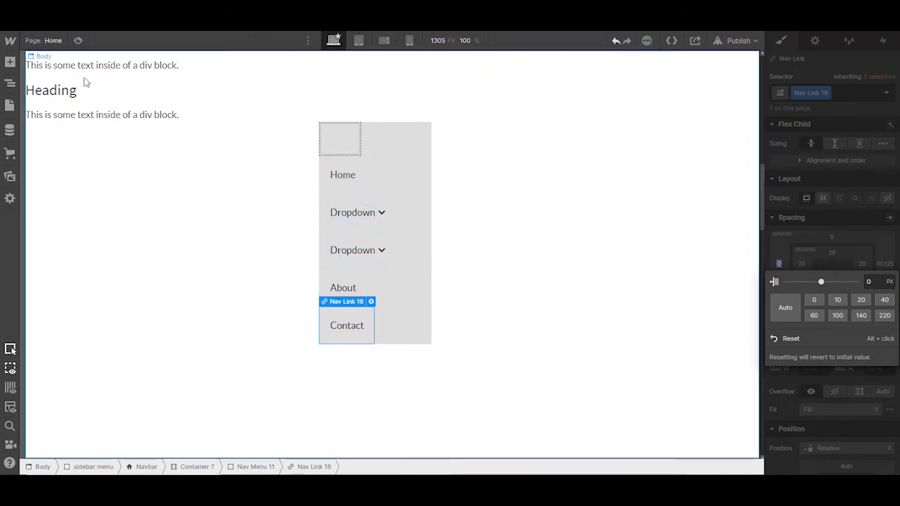
Preview the page, try opening the second dropdown, then return to the designer
left_click(78, 41)
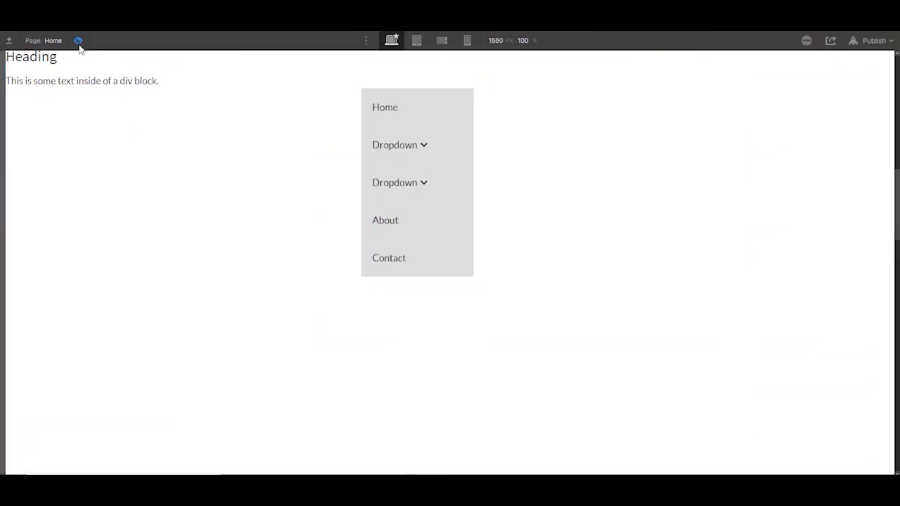
left_click(396, 188)
left_click(400, 188)
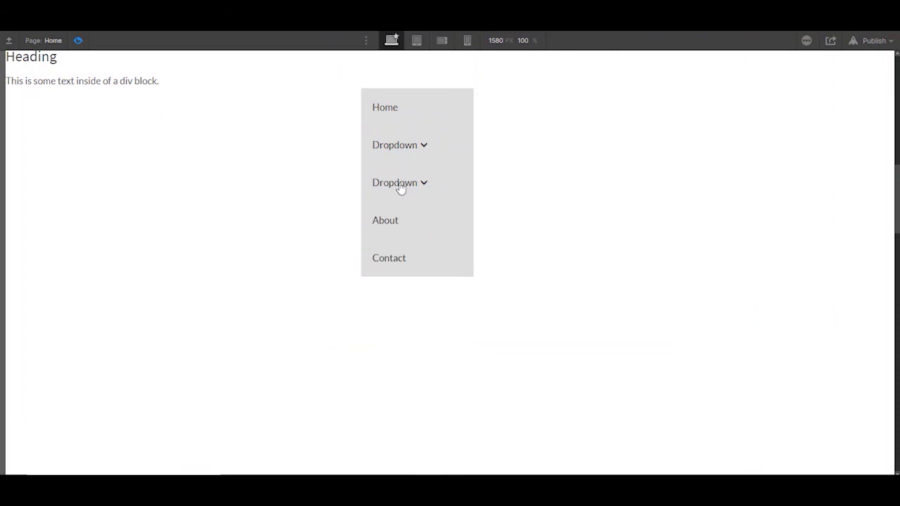
left_click(78, 40)
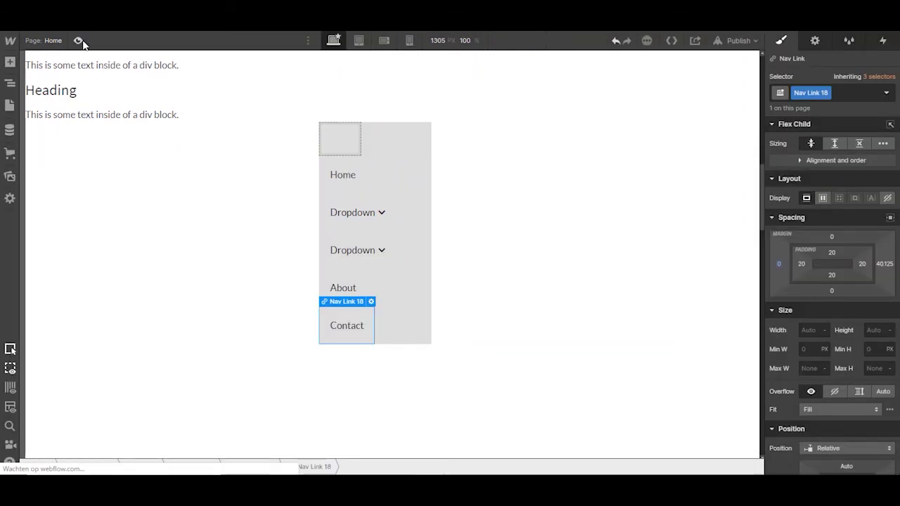
Select the second dropdown's toggle, then its Dropdown List in the Navigator
left_click(380, 261)
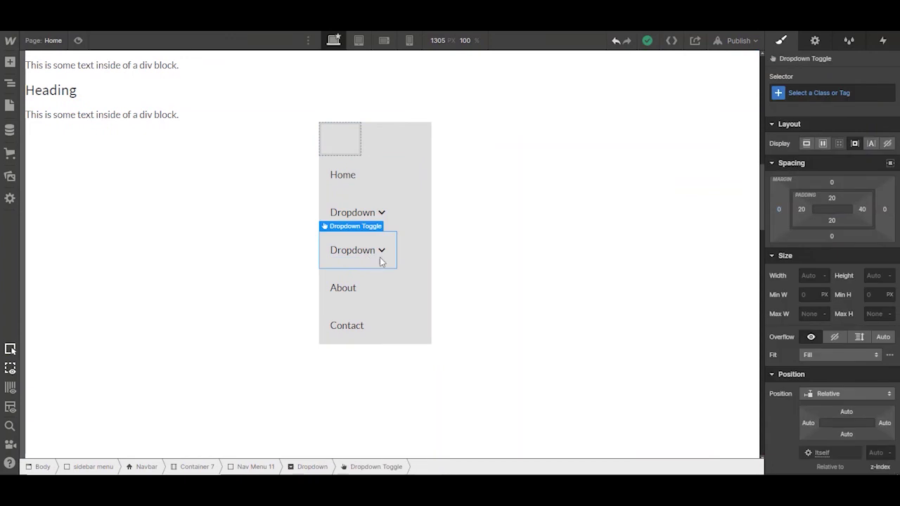
left_click(10, 83)
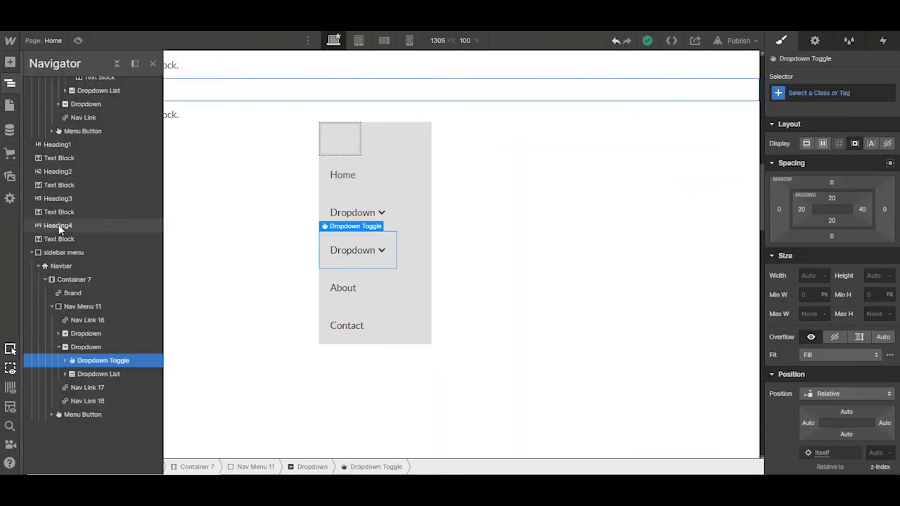
left_click(104, 373)
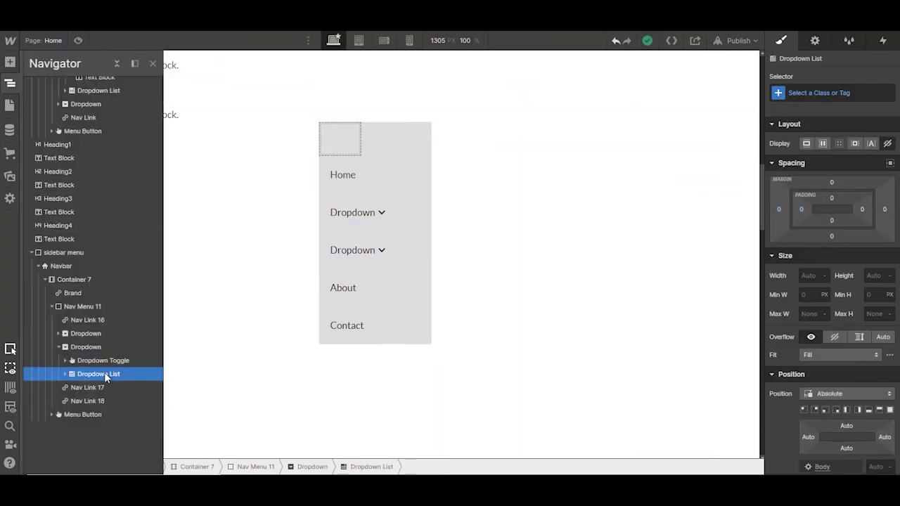
Change Position from Absolute to Relative on the second and then the first Dropdown List
left_click(839, 393)
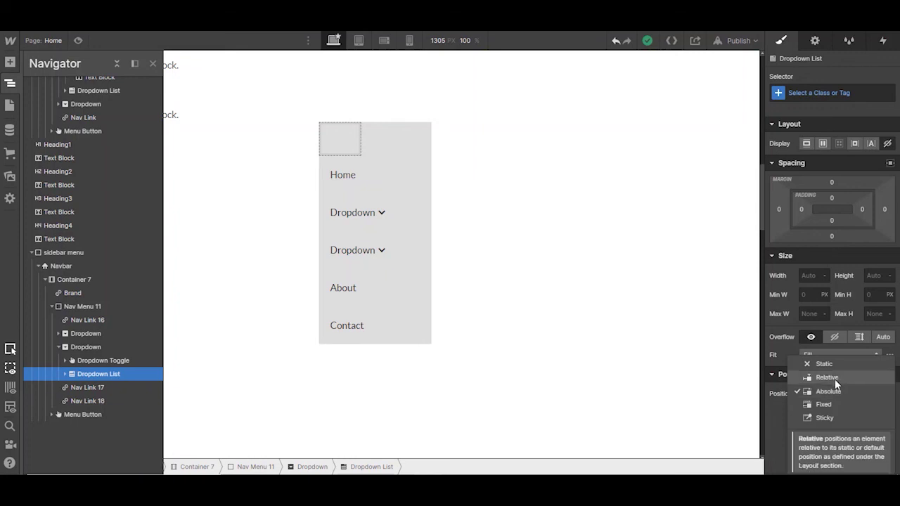
left_click(835, 378)
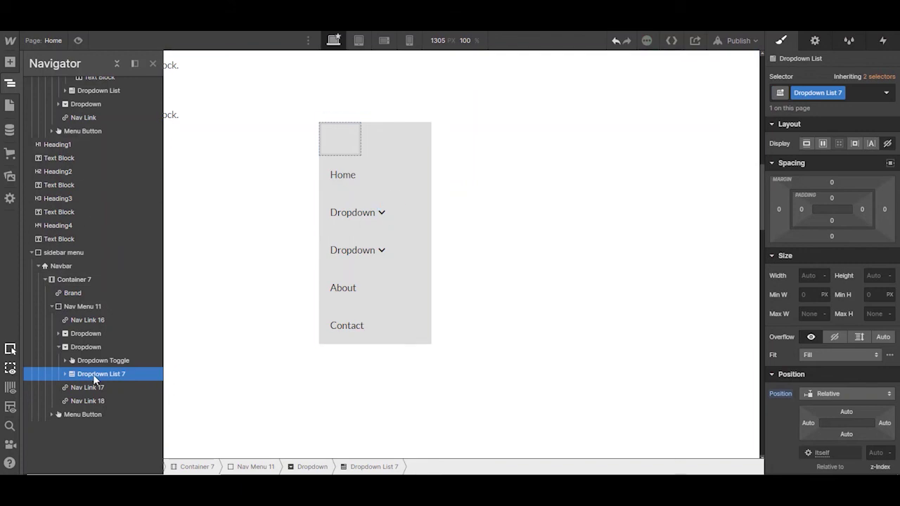
left_click(59, 334)
left_click(89, 360)
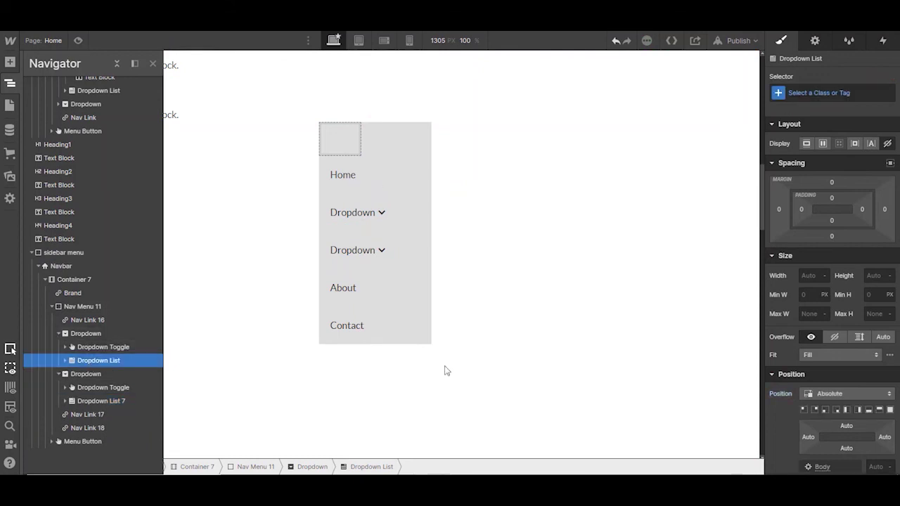
left_click(828, 388)
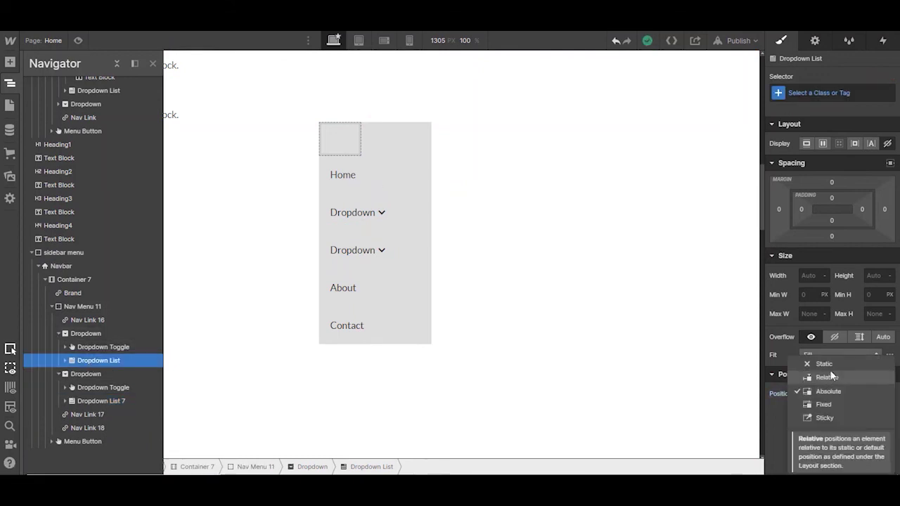
left_click(828, 376)
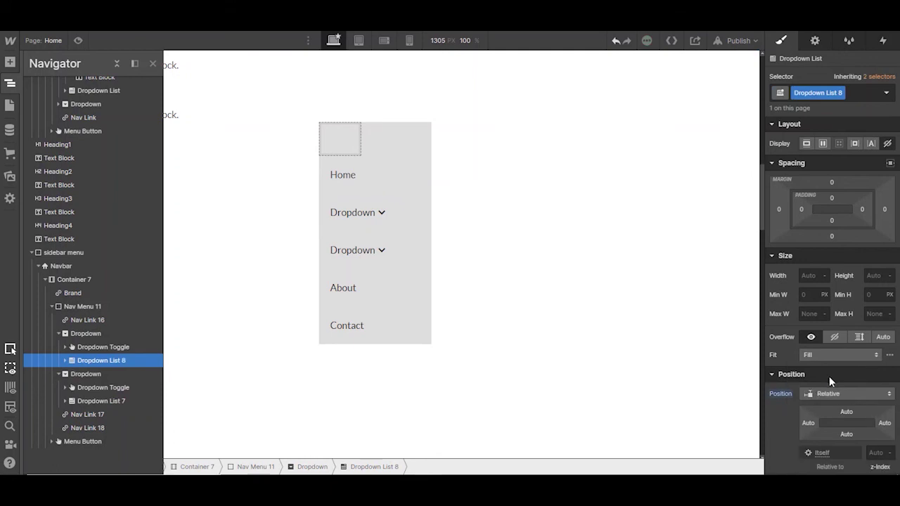
In preview, open and close each dropdown to confirm Link 1–3 expand inline
left_click(78, 40)
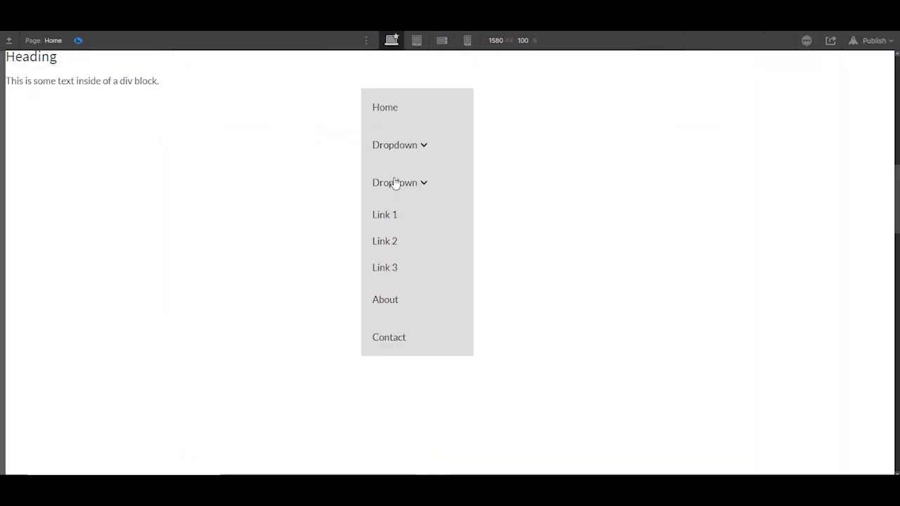
mouse_move(398, 153)
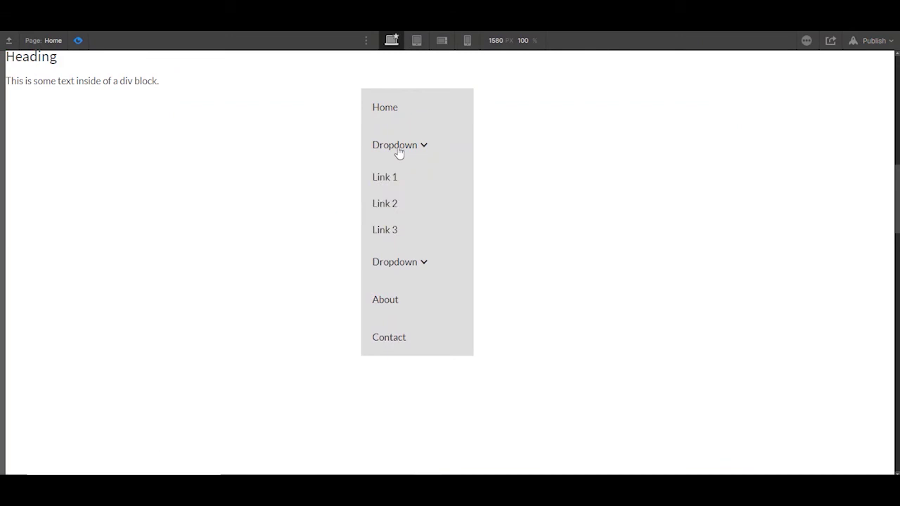
mouse_move(408, 191)
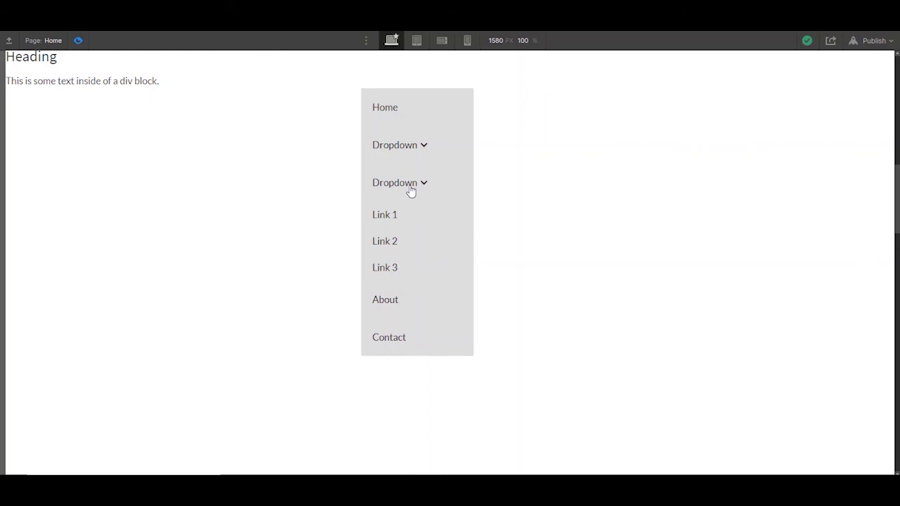
left_click(405, 190)
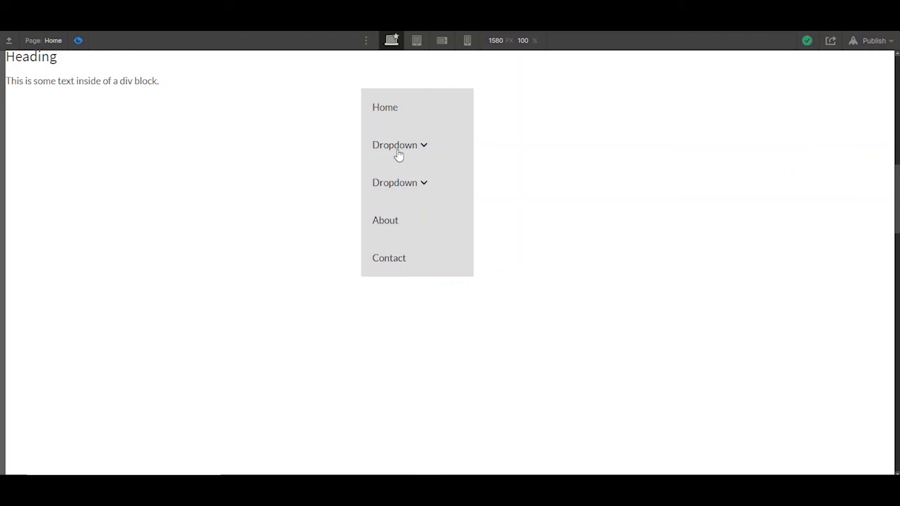
left_click(399, 155)
left_click(410, 148)
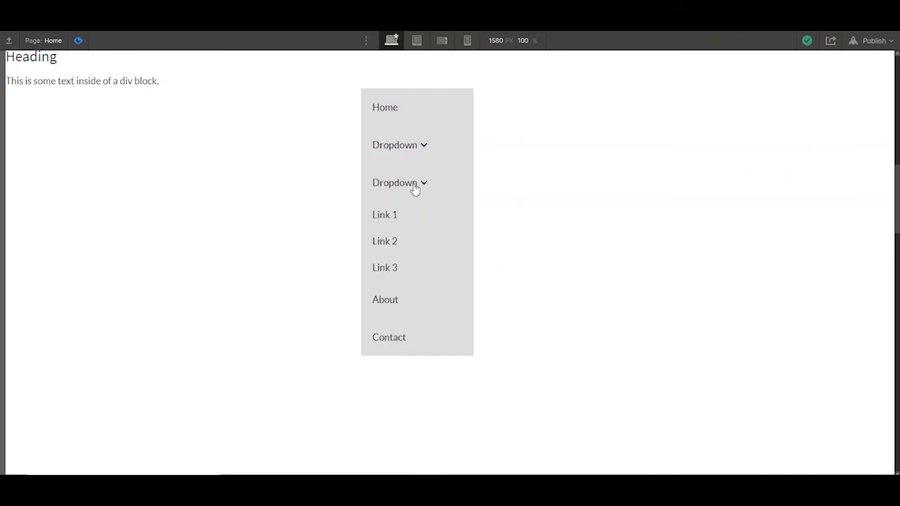
left_click(415, 188)
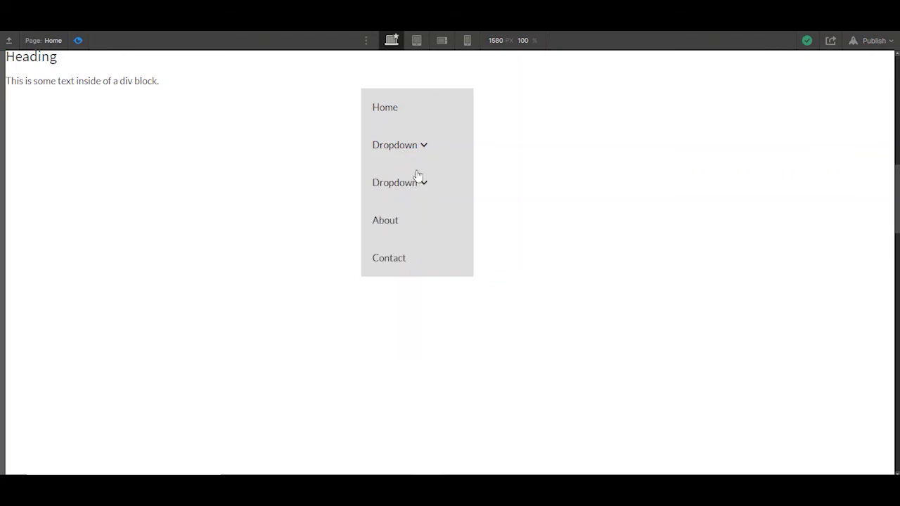